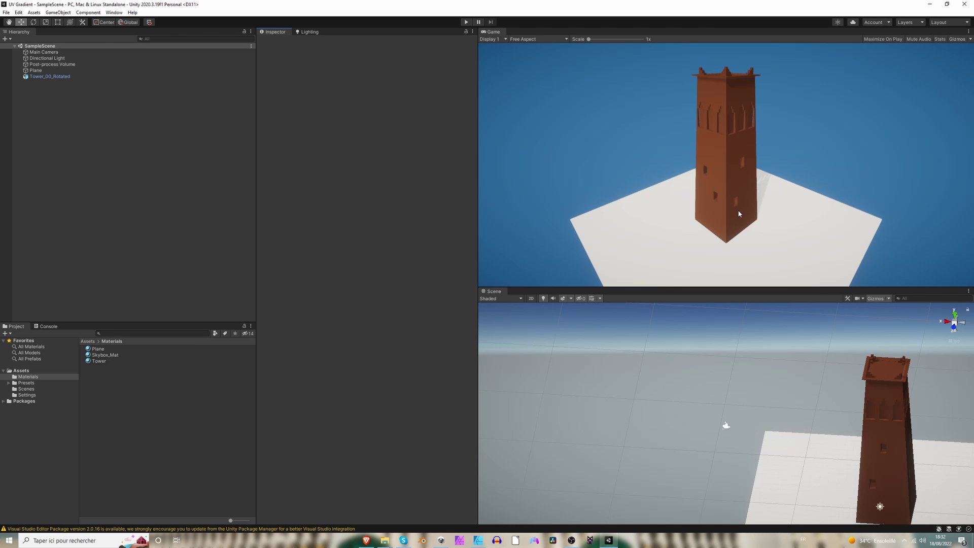
pyautogui.click(56, 77)
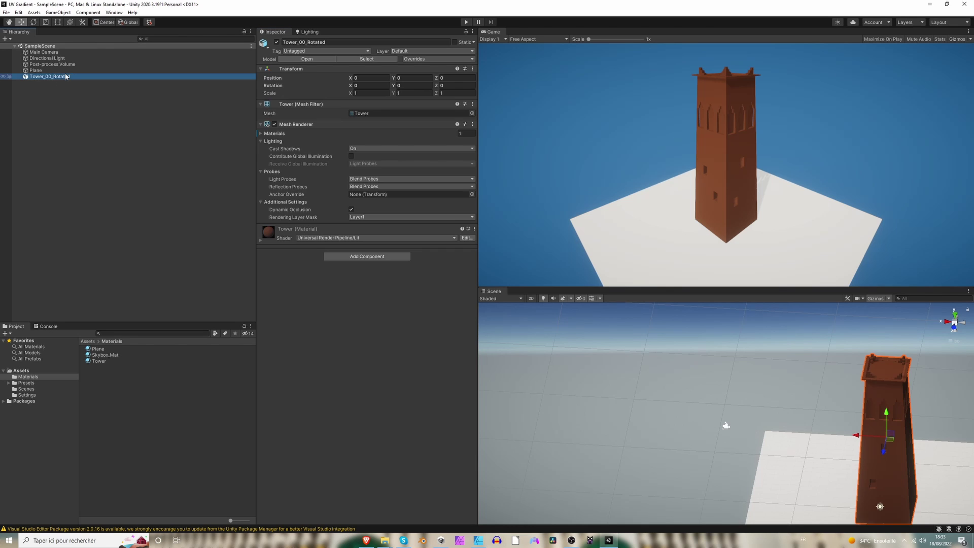
pyautogui.moveTo(878, 464); pyautogui.dragTo(788, 391, button='middle')
# Step: Switch to Blender and add a cube mesh to the empty scene
pyautogui.click(420, 542)
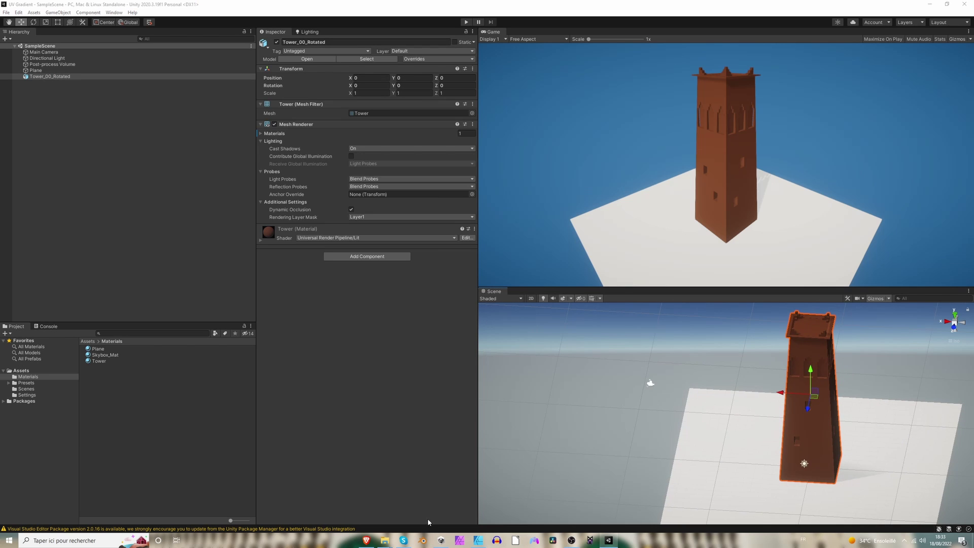
pyautogui.hotkey('shift', 'a')
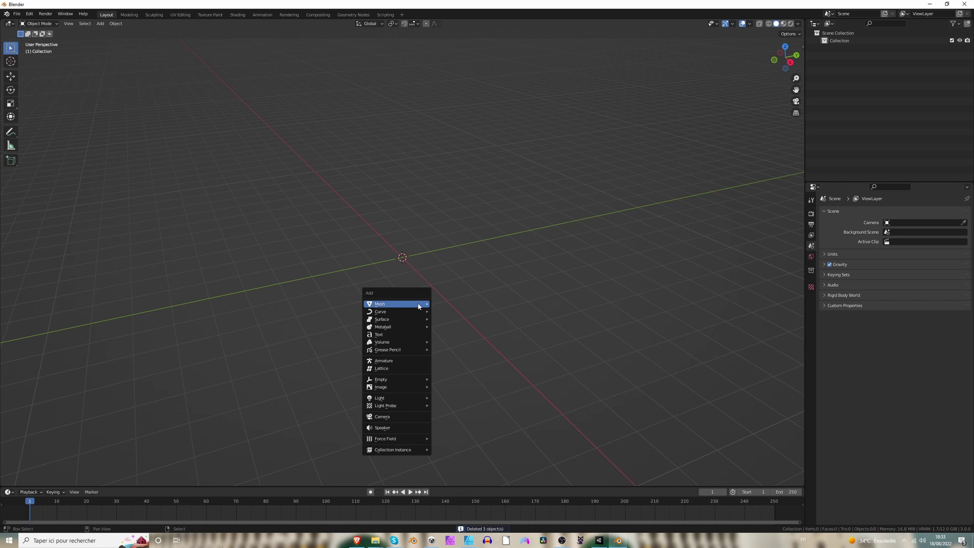
pyautogui.moveTo(420, 305)
pyautogui.click(457, 314)
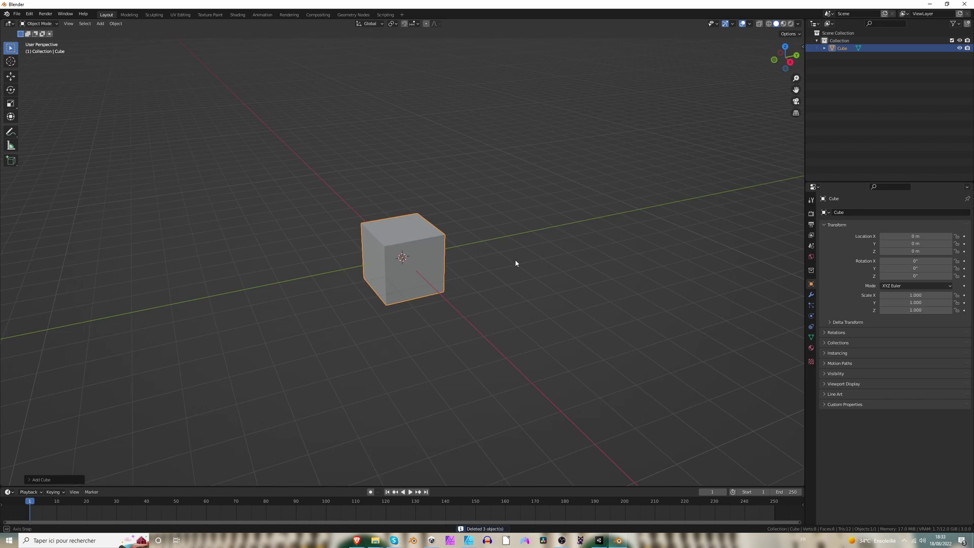
pyautogui.moveTo(516, 260); pyautogui.dragTo(541, 256, button='middle')
pyautogui.press('g')
pyautogui.press('z')
pyautogui.press('1')
pyautogui.press('Return')
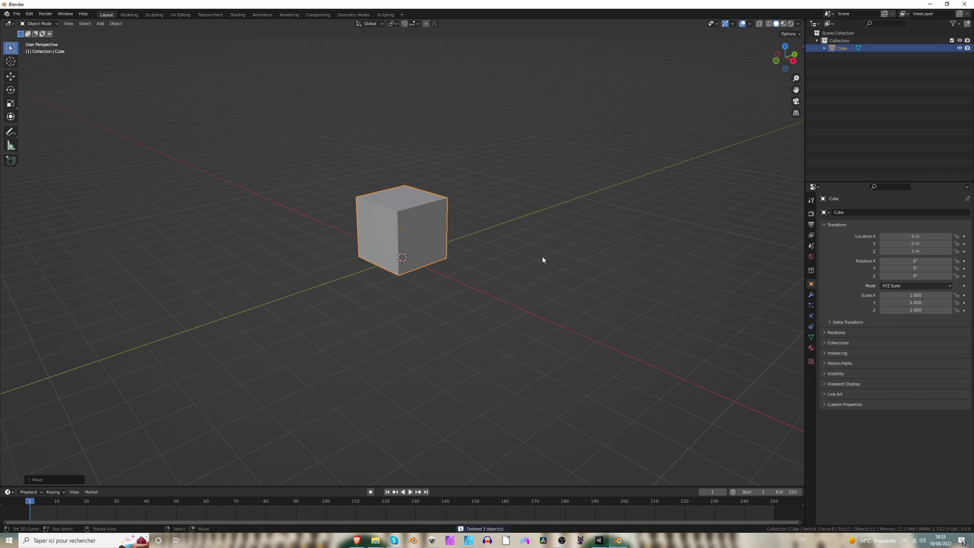
pyautogui.hotkey('ctrl', 'z')
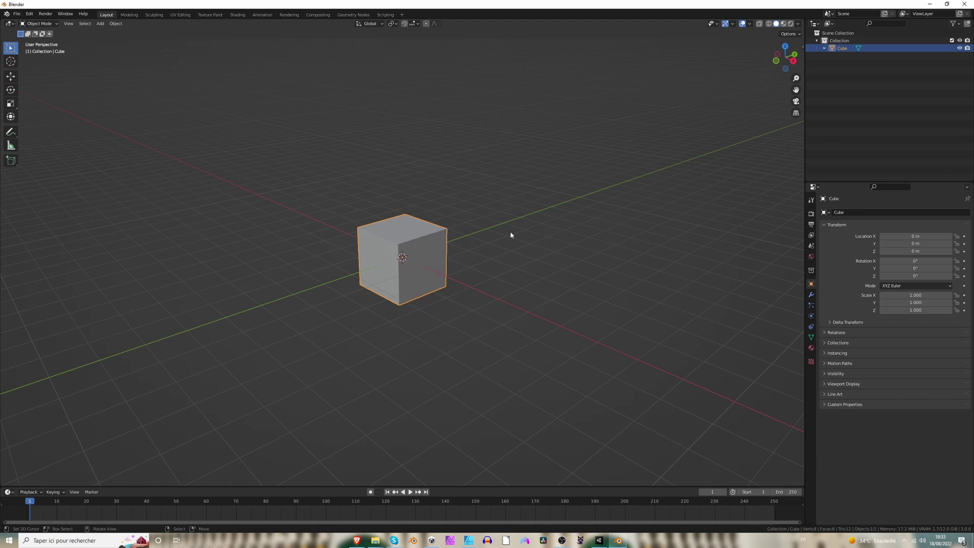
# Step: Scale the cube by 3 along the Z axis and apply all transforms
pyautogui.moveTo(526, 218); pyautogui.dragTo(542, 233, button='middle')
pyautogui.press('s')
pyautogui.press('z')
pyautogui.press('3')
pyautogui.press('Return')
pyautogui.hotkey('ctrl', 'a')
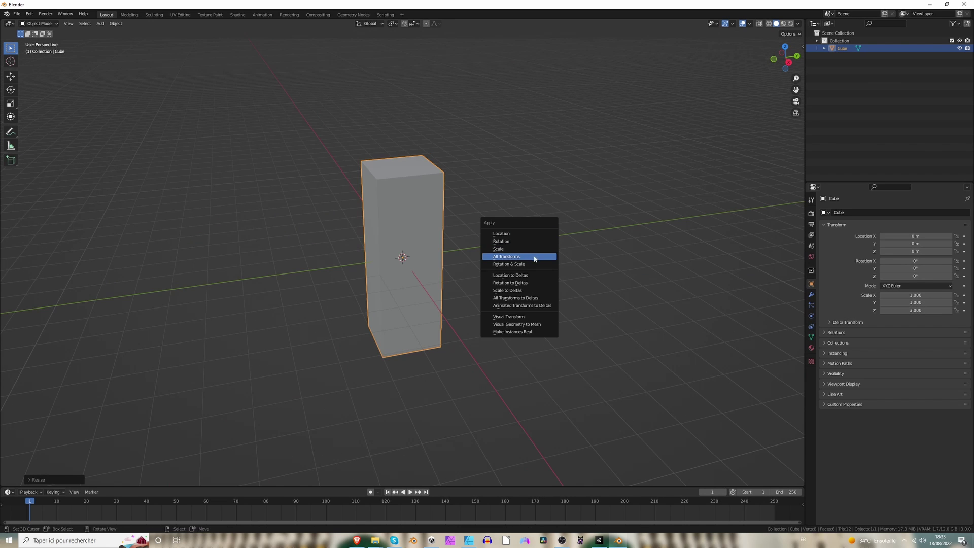
pyautogui.click(534, 256)
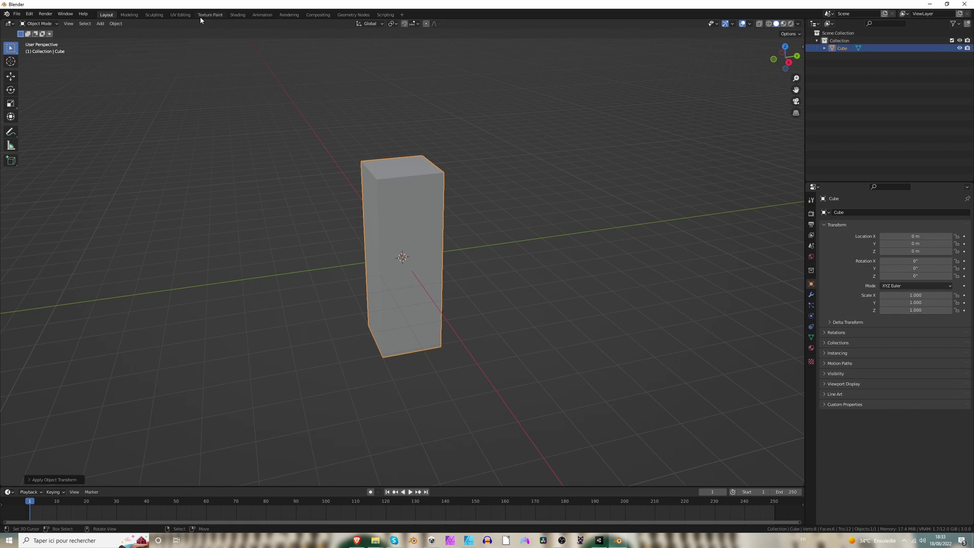
# Step: In the UV Editing workspace, select the whole block and unwrap it with Project from View in right orthographic view
pyautogui.click(181, 15)
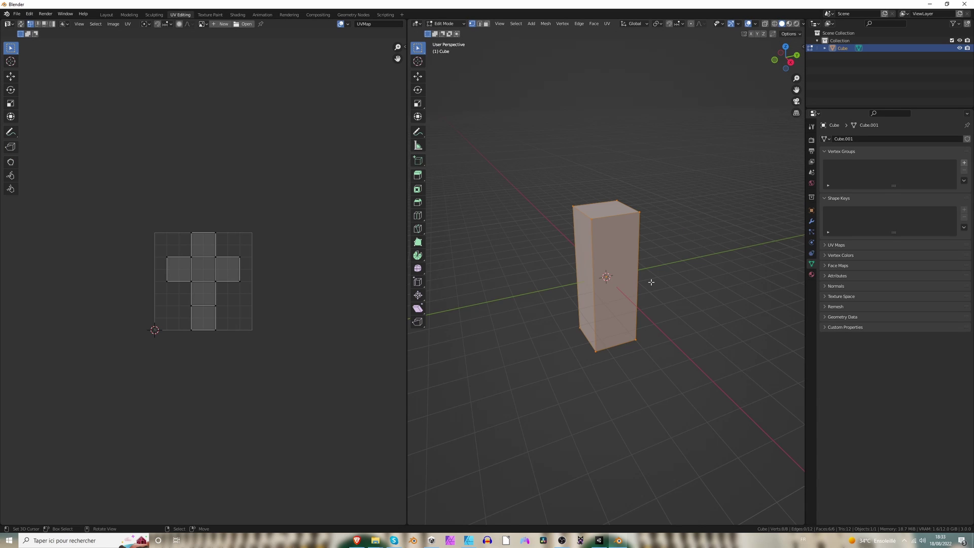
pyautogui.scroll(4, 651, 282)
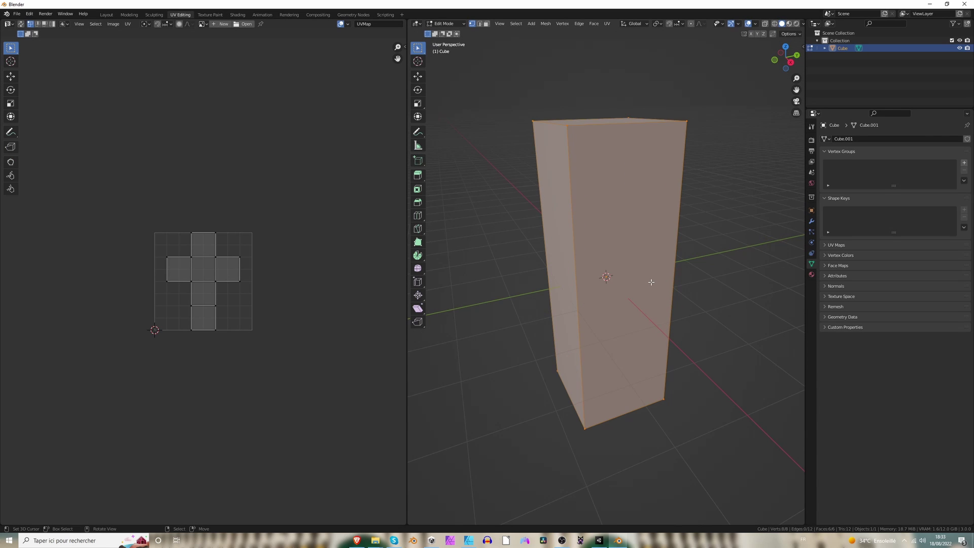
pyautogui.press('KP_3')
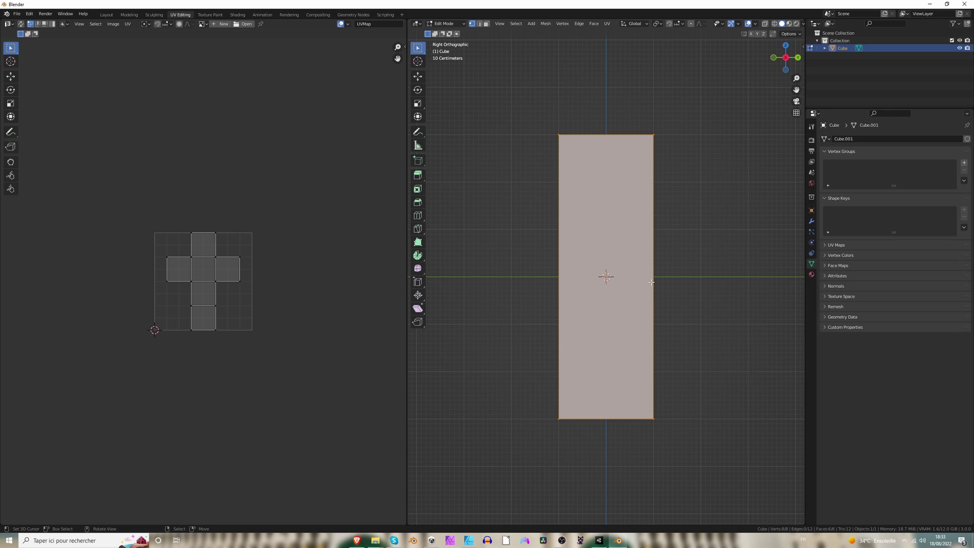
pyautogui.press('u')
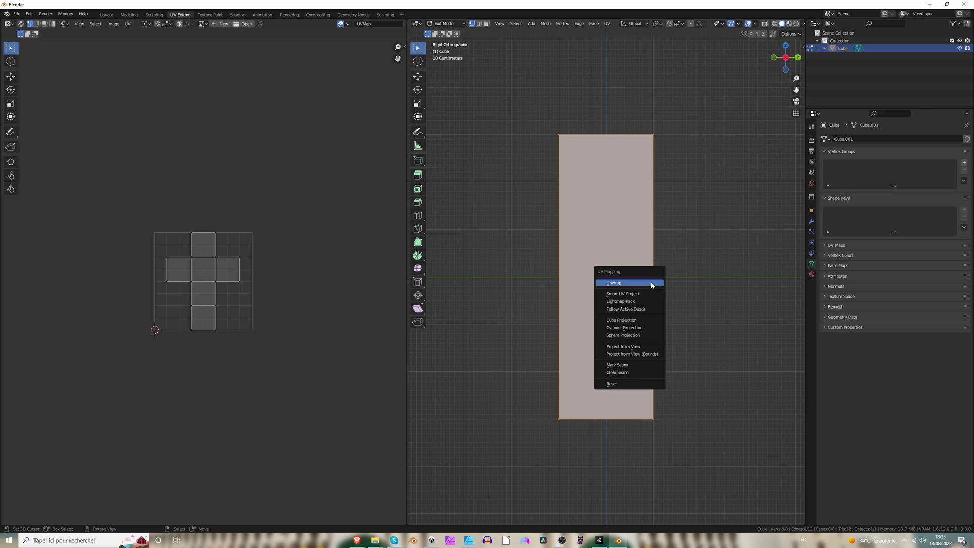
pyautogui.press('Escape')
pyautogui.press('a')
pyautogui.press('u')
pyautogui.press('Down')
pyautogui.press('Down')
pyautogui.press('Down')
pyautogui.press('Down')
pyautogui.press('Down')
pyautogui.press('Down')
pyautogui.press('Down')
pyautogui.press('Return')
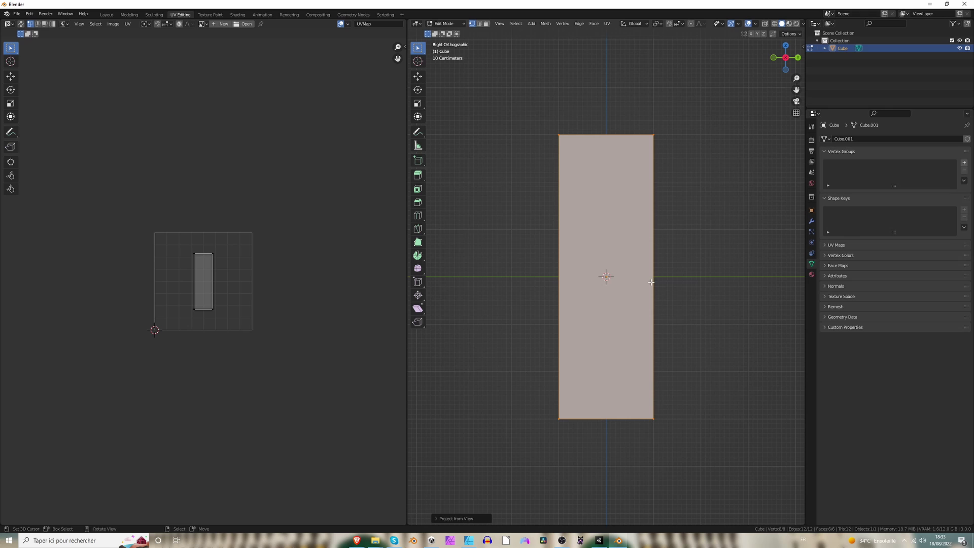
# Step: Select all UVs and scale the island uniformly until it spans the full height of the UV square
pyautogui.press('a')
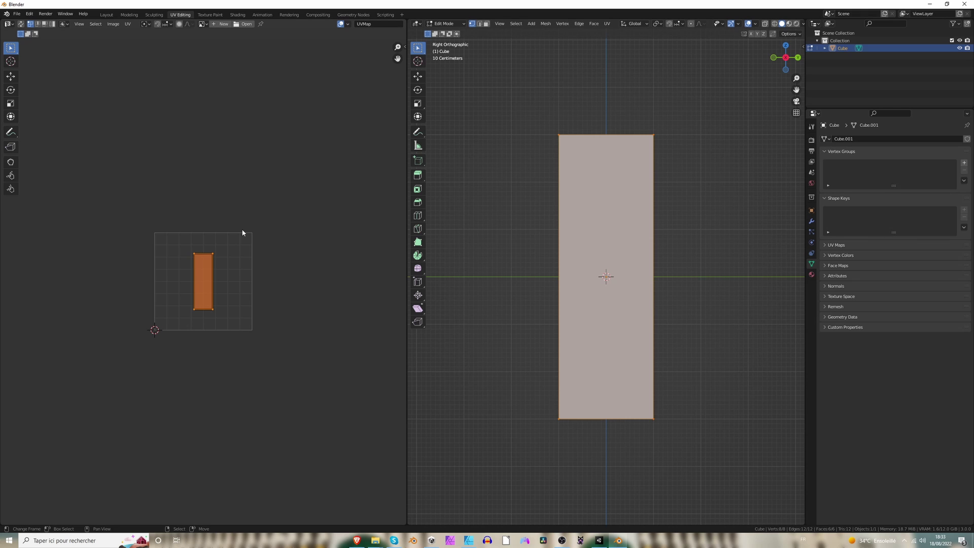
pyautogui.scroll(8, 242, 233)
pyautogui.scroll(-7, 241, 232)
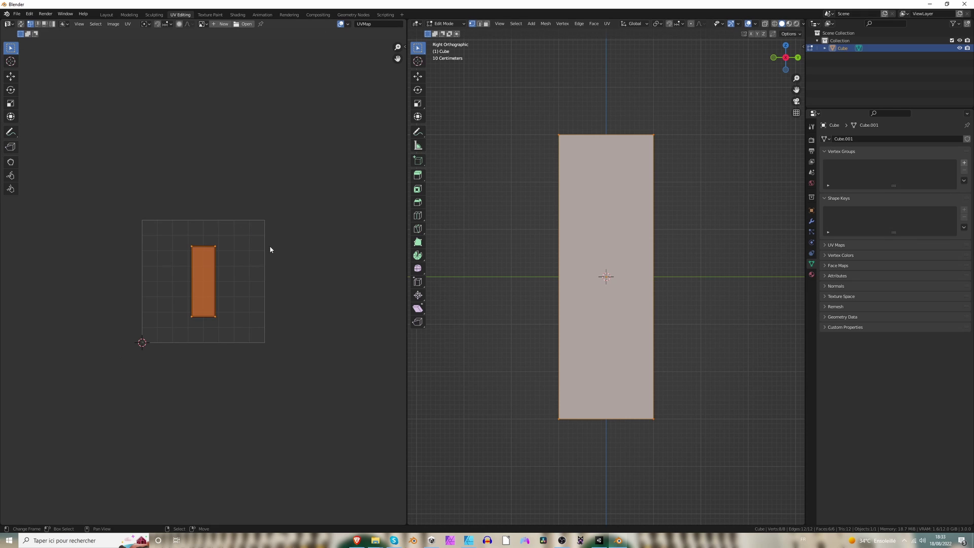
pyautogui.press('s')
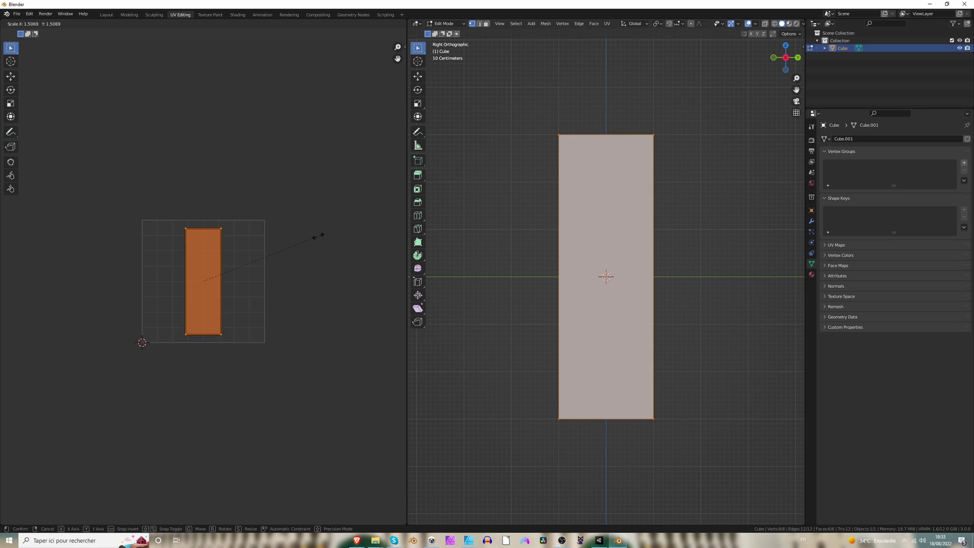
pyautogui.click(335, 227)
pyautogui.scroll(4, 277, 250)
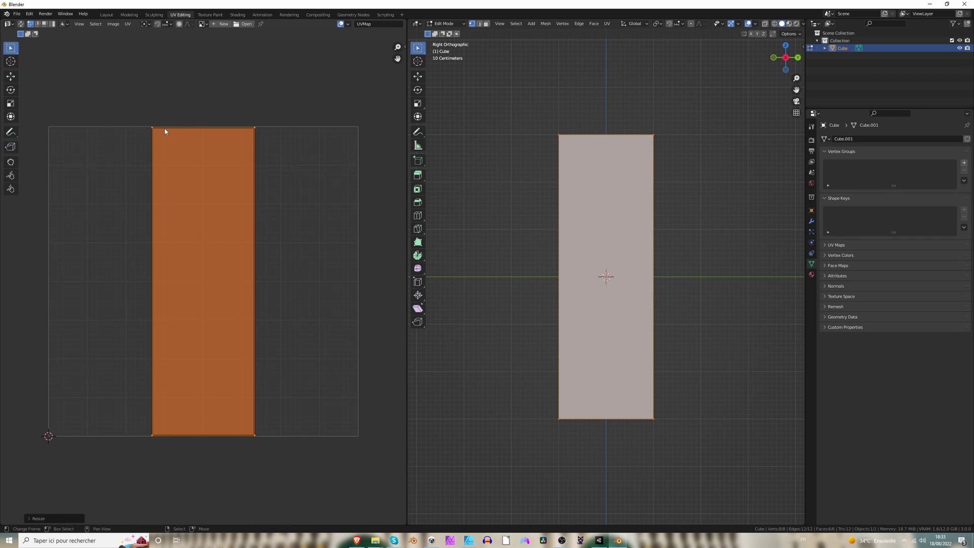
pyautogui.scroll(-1, 206, 297)
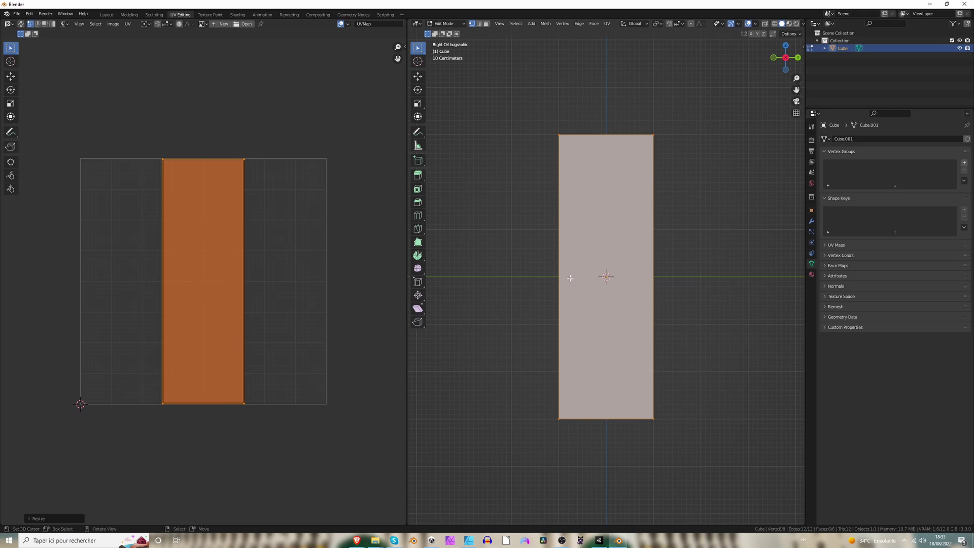
# Step: Leave edit mode and export the block as Cube.fbx into the Unity project's Assets\Models folder
pyautogui.press('Tab')
pyautogui.press('n')
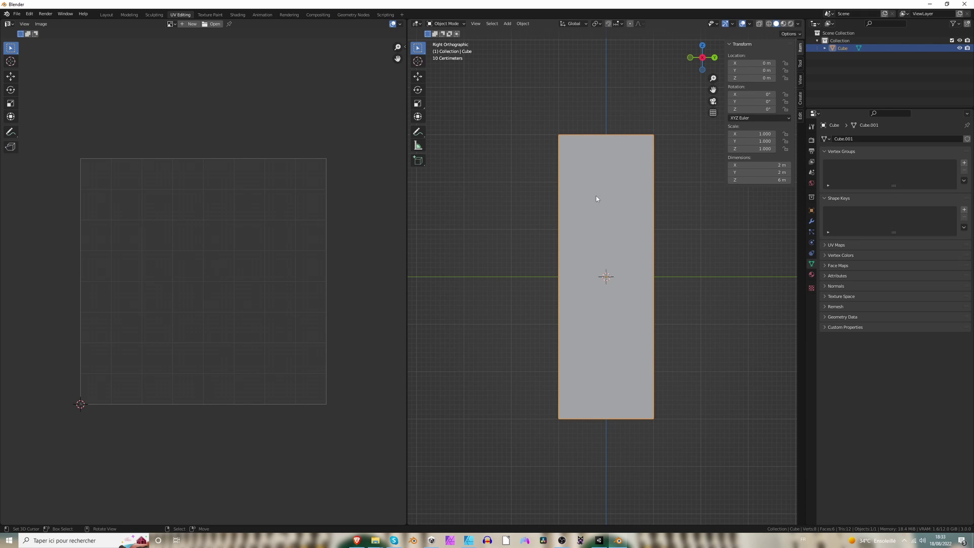
pyautogui.click(17, 14)
pyautogui.moveTo(43, 128)
pyautogui.click(106, 184)
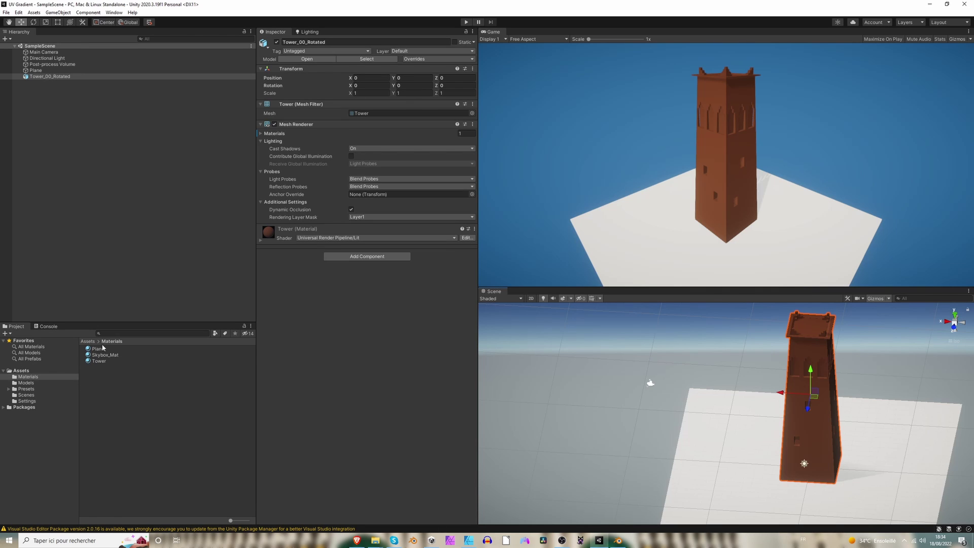
# Step: In Unity, expand the imported Cube model in the Models folder and place it in the scene hierarchy
pyautogui.click(87, 341)
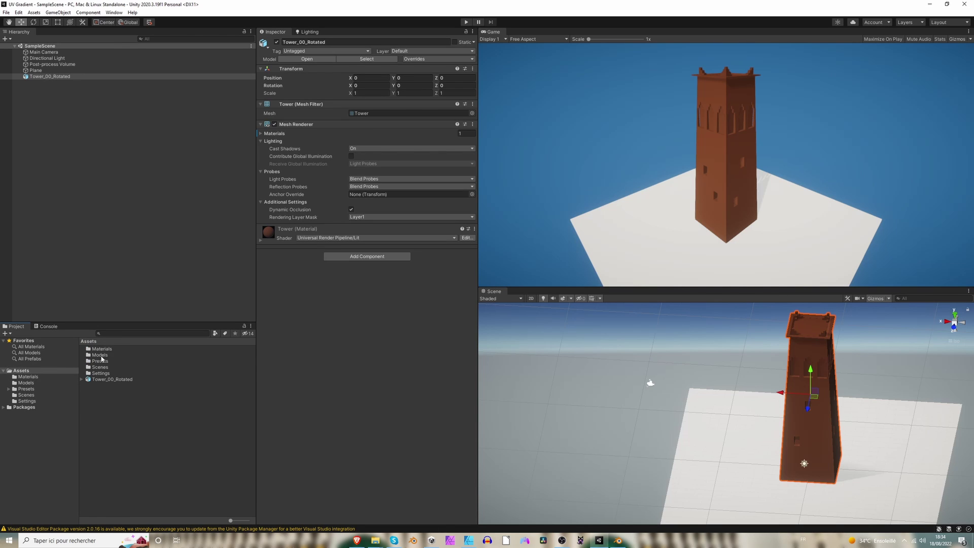
pyautogui.doubleClick(101, 355)
pyautogui.click(99, 348)
pyautogui.click(82, 349)
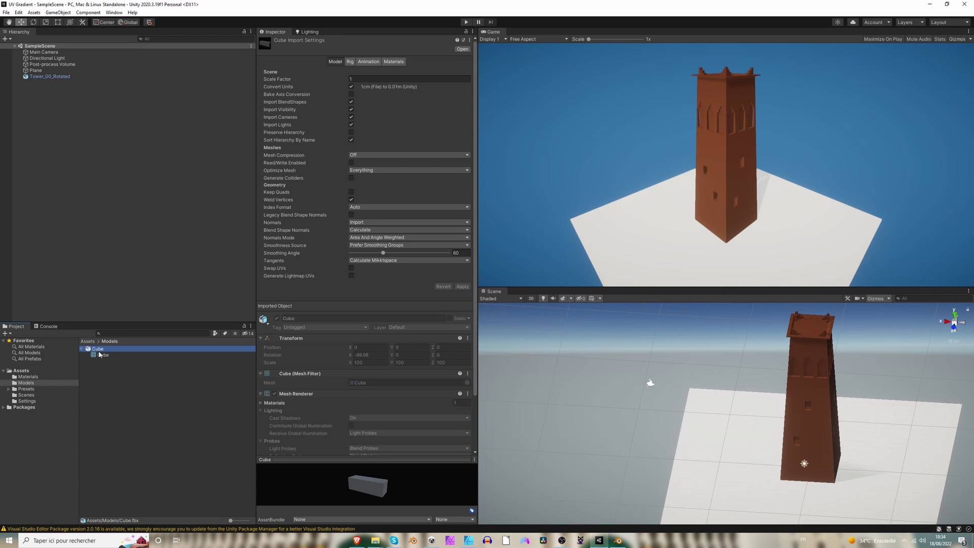
pyautogui.moveTo(98, 349); pyautogui.dragTo(135, 244)
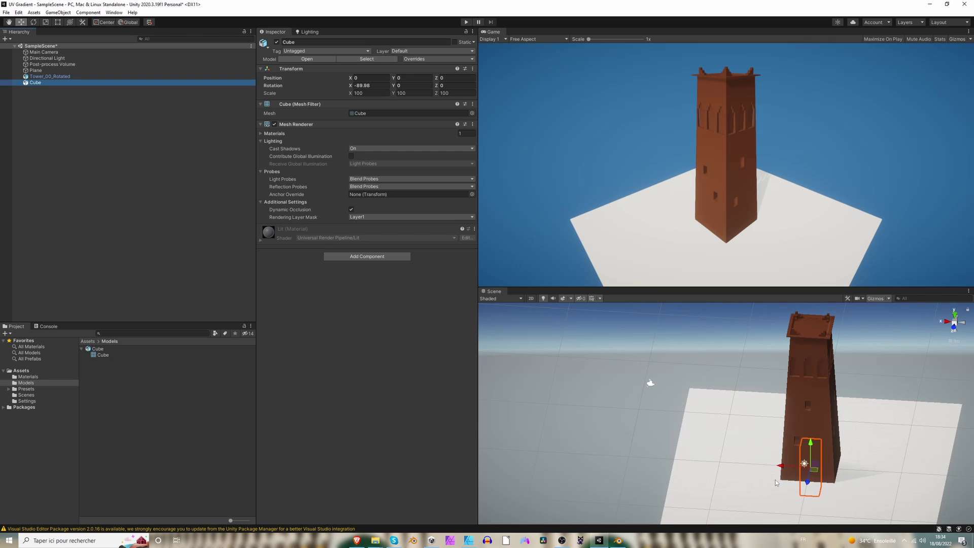
# Step: Move the cube beside the tower to about X 8.67, Z -0.88 and set its X rotation to 0
pyautogui.moveTo(820, 469); pyautogui.dragTo(744, 418)
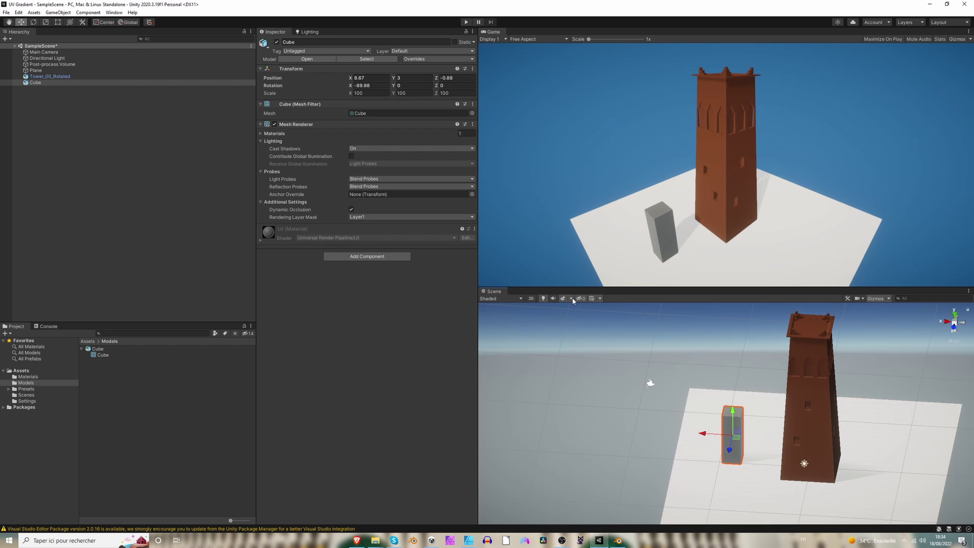
pyautogui.click(375, 86)
pyautogui.write('0')
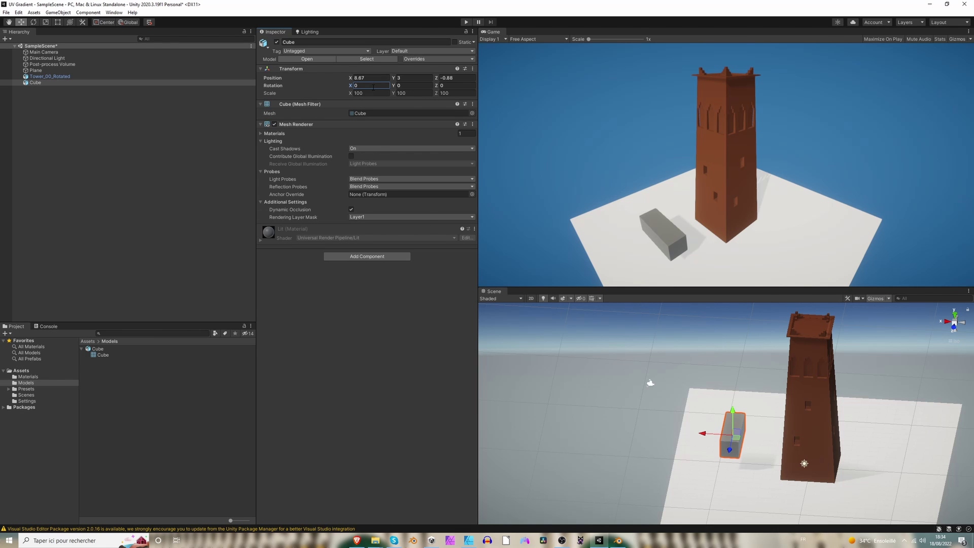
# Step: Switch to Blender and re-export the block over Cube.fbx in Assets\Models, with Selected Objects and Apply Transform enabled
pyautogui.hotkey('alt', 'Tab')
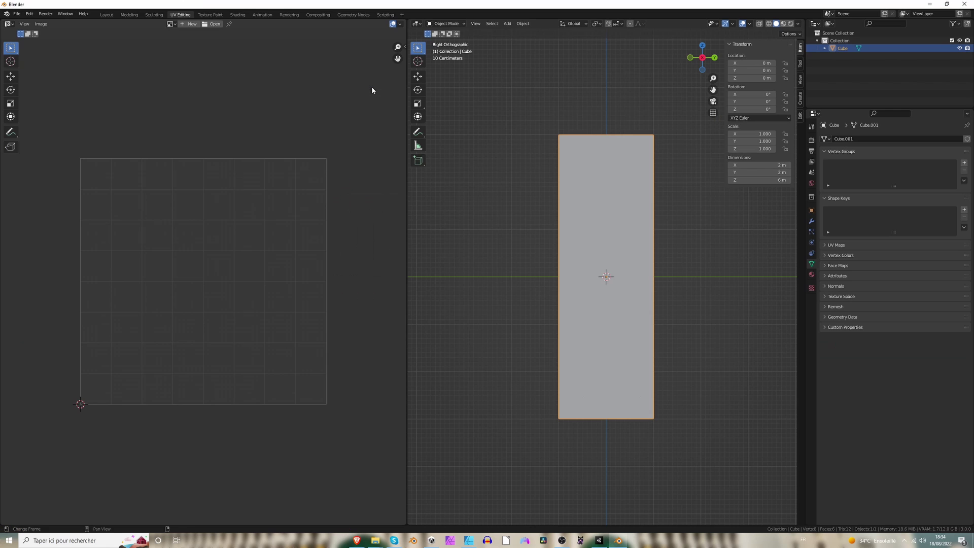
pyautogui.click(16, 13)
pyautogui.moveTo(55, 123)
pyautogui.click(105, 185)
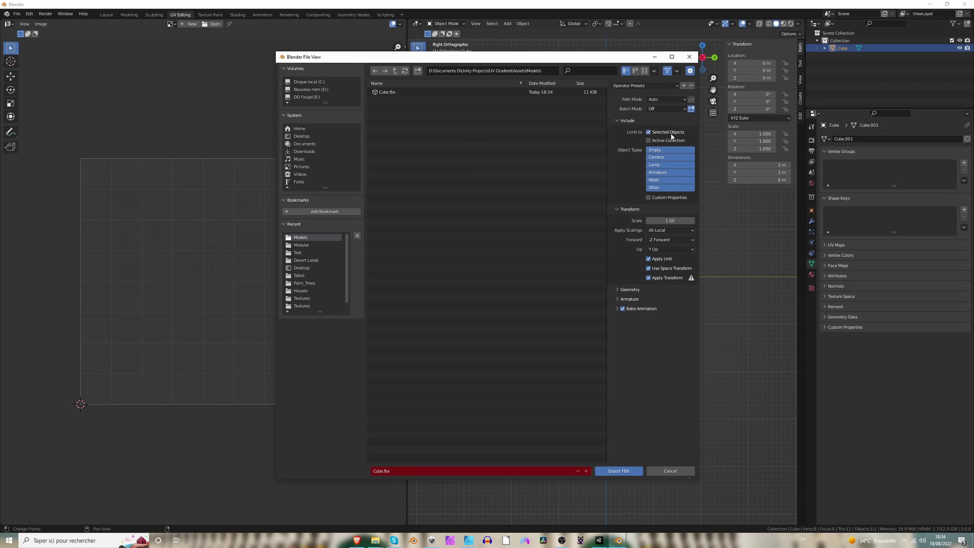
pyautogui.doubleClick(386, 92)
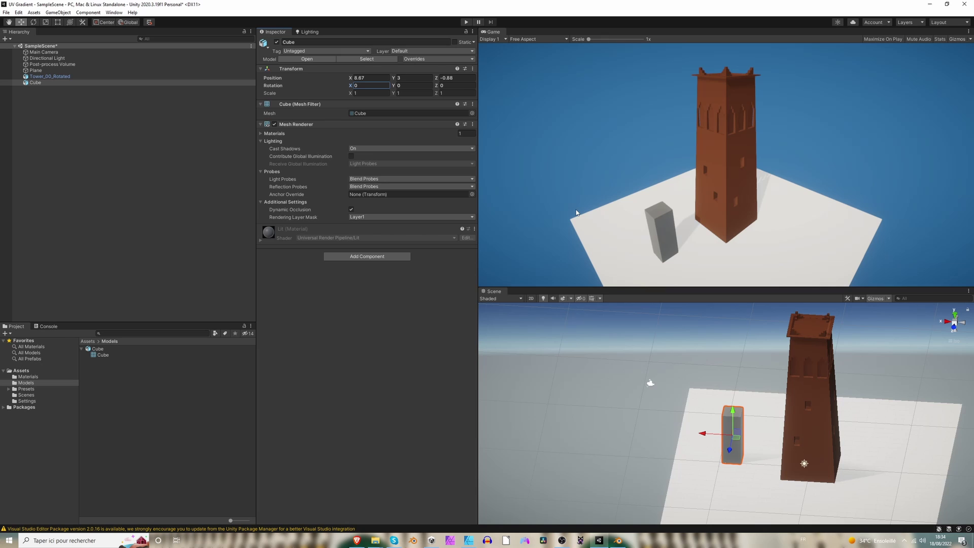
# Step: Assign the Tower material to the cube's Element 0 material slot in Unity and save the scene
pyautogui.click(372, 86)
pyautogui.click(412, 133)
pyautogui.click(464, 143)
pyautogui.click(469, 143)
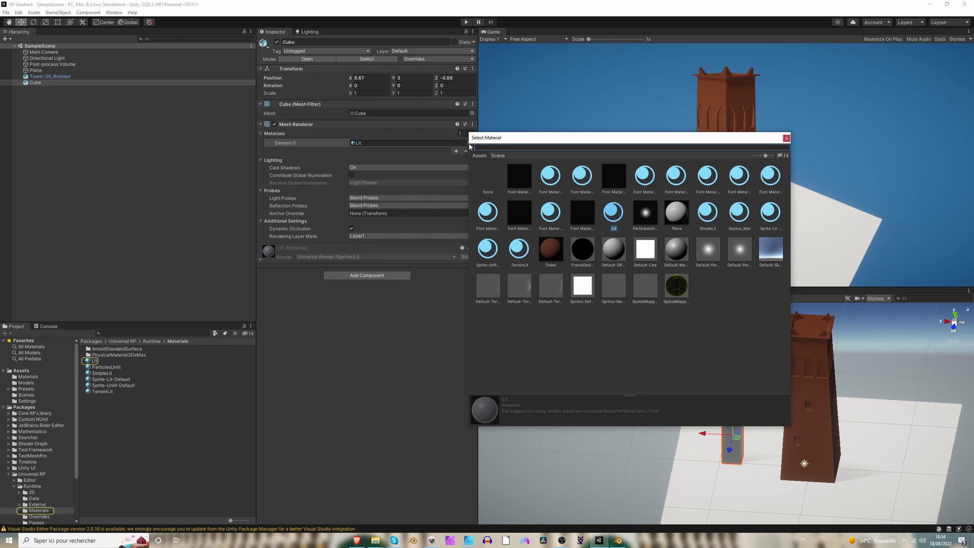
pyautogui.doubleClick(553, 253)
pyautogui.hotkey('ctrl', 's')
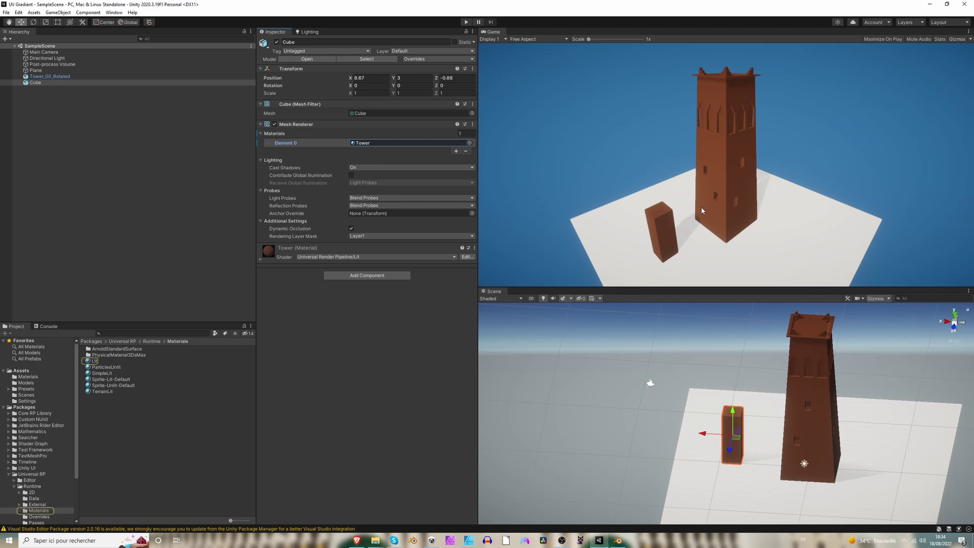
# Step: Create a URP Lit Shader Graph named UV Gradient in the Materials folder and open it for editing
pyautogui.click(342, 306)
pyautogui.click(28, 377)
pyautogui.rightClick(135, 382)
pyautogui.moveTo(209, 177)
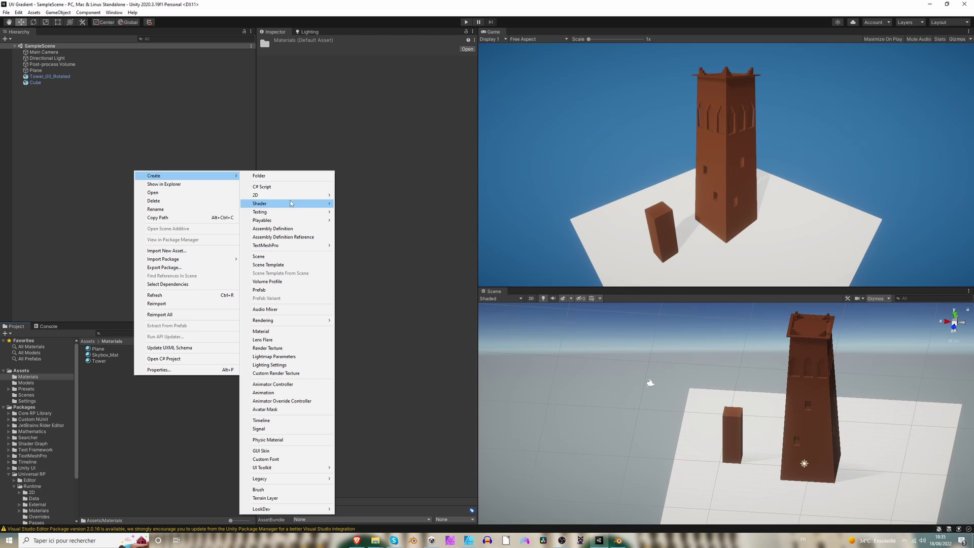
pyautogui.moveTo(292, 203)
pyautogui.moveTo(372, 269)
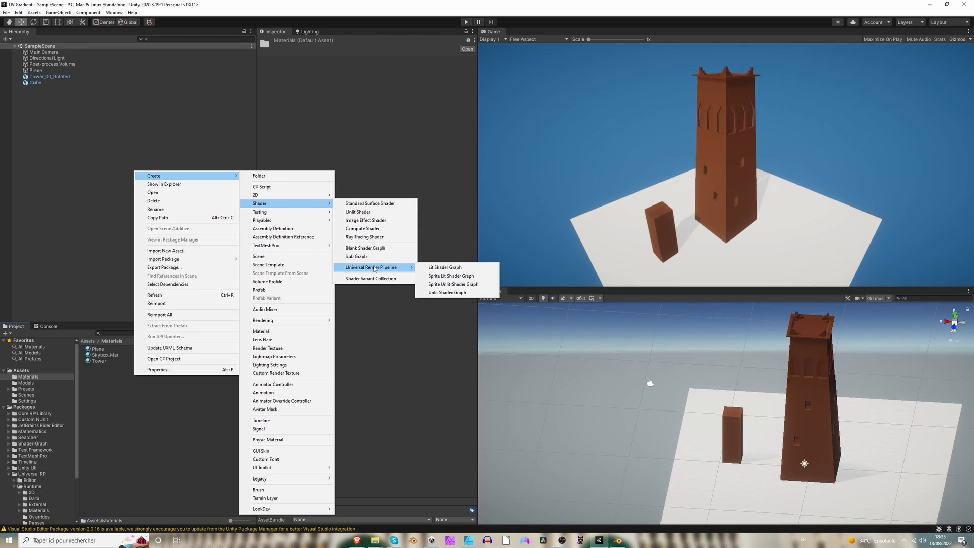
pyautogui.click(437, 268)
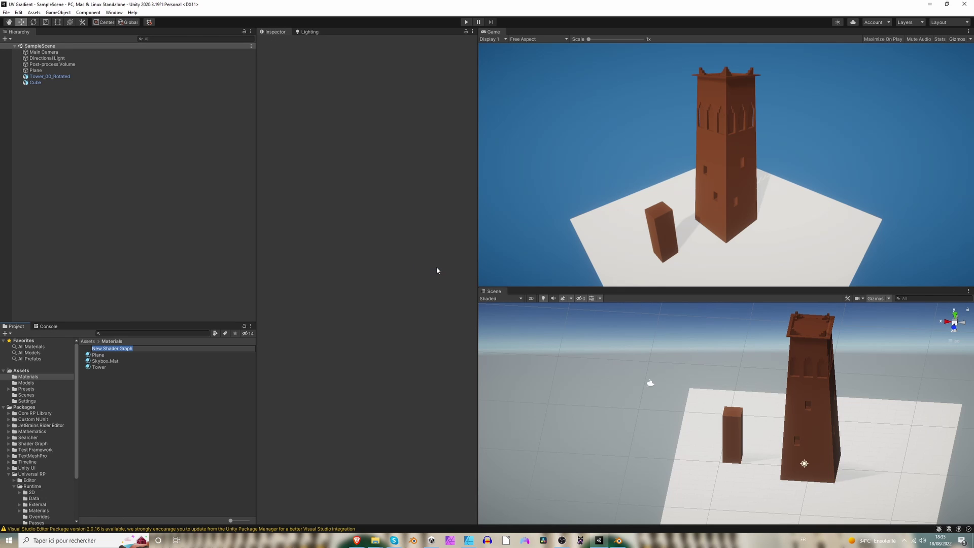
pyautogui.write('UV Gradient')
pyautogui.press('Return')
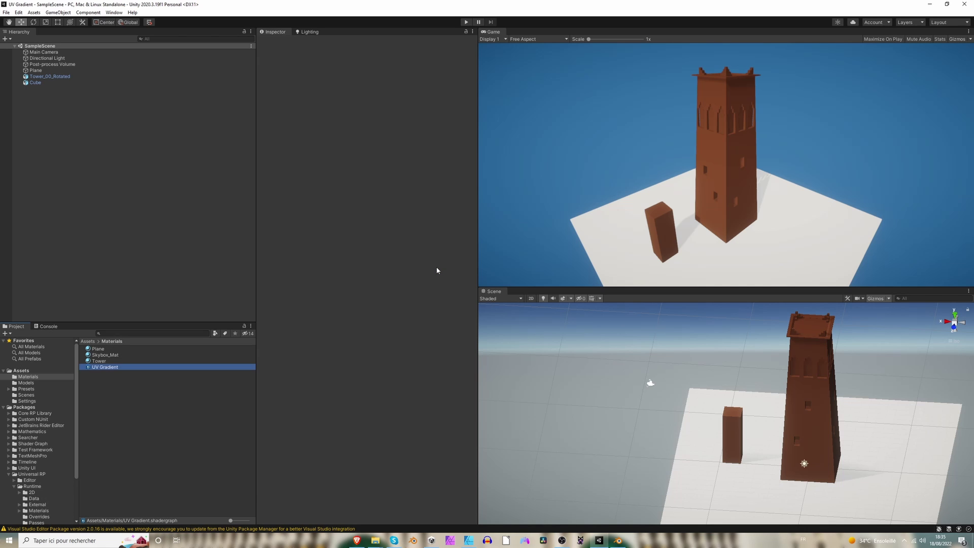
pyautogui.press('Return')
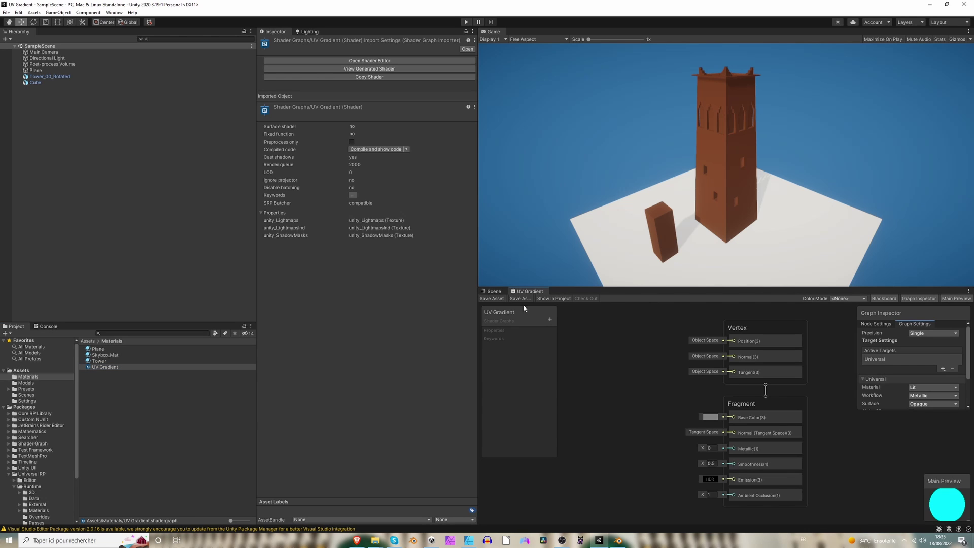
# Step: Add two Color properties named Top Color and Bottom Color to the UV Gradient graph
pyautogui.click(550, 318)
pyautogui.click(563, 354)
pyautogui.write('Top Color')
pyautogui.press('Return')
pyautogui.click(550, 319)
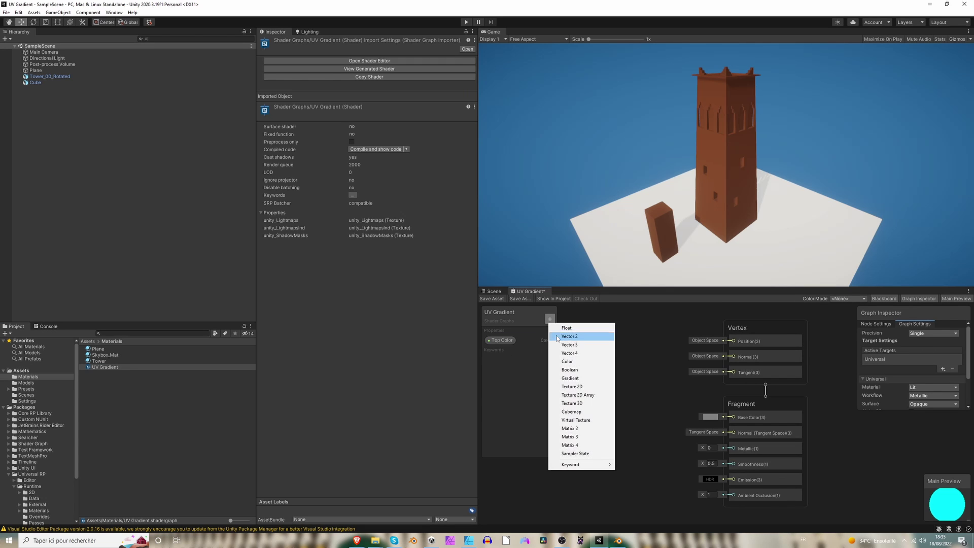
pyautogui.click(562, 361)
pyautogui.write('Bottom COlor')
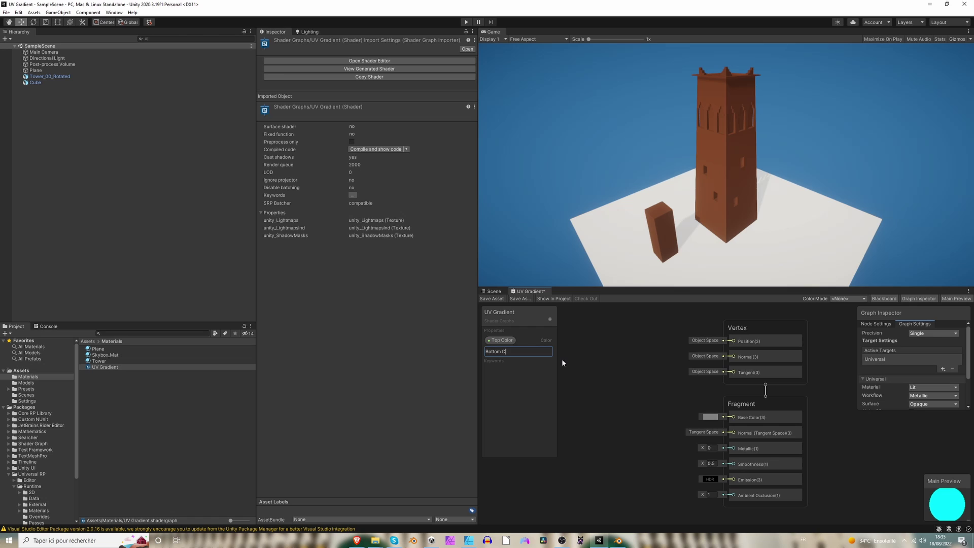
pyautogui.press('BackSpace')
pyautogui.write('olor')
pyautogui.press('Return')
# Step: Place the Bottom Color and Top Color properties as nodes in the empty area beside the Vertex and Fragment blocks
pyautogui.moveTo(565, 355); pyautogui.dragTo(635, 342, button='middle')
pyautogui.moveTo(502, 340); pyautogui.dragTo(614, 383)
pyautogui.moveTo(627, 347); pyautogui.dragTo(628, 360)
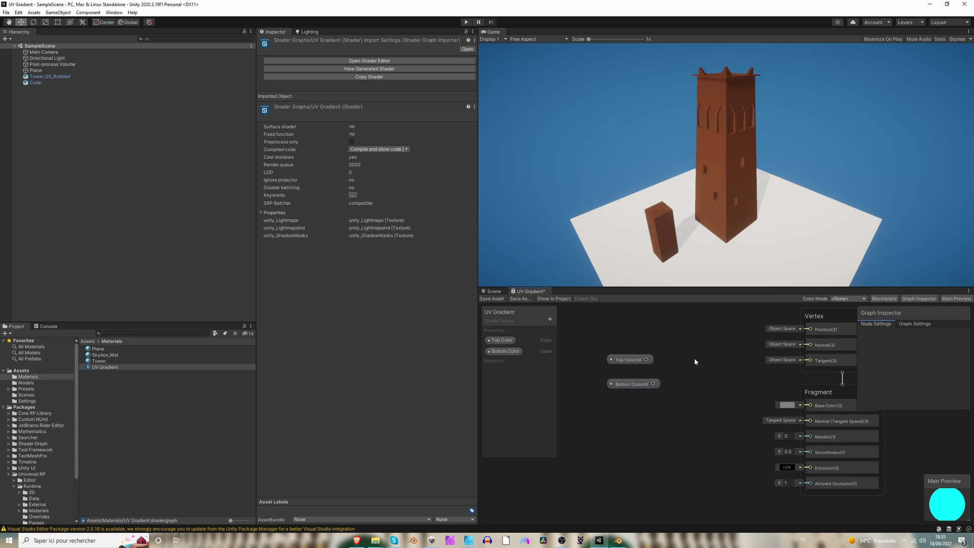
# Step: Add a Lerp node and connect Bottom Color to its A input and Top Color to its B input
pyautogui.press('space')
pyautogui.write('lerp')
pyautogui.press('Return')
pyautogui.moveTo(629, 384); pyautogui.dragTo(700, 388)
pyautogui.moveTo(629, 360); pyautogui.dragTo(727, 373)
pyautogui.moveTo(659, 357); pyautogui.dragTo(668, 333, button='middle')
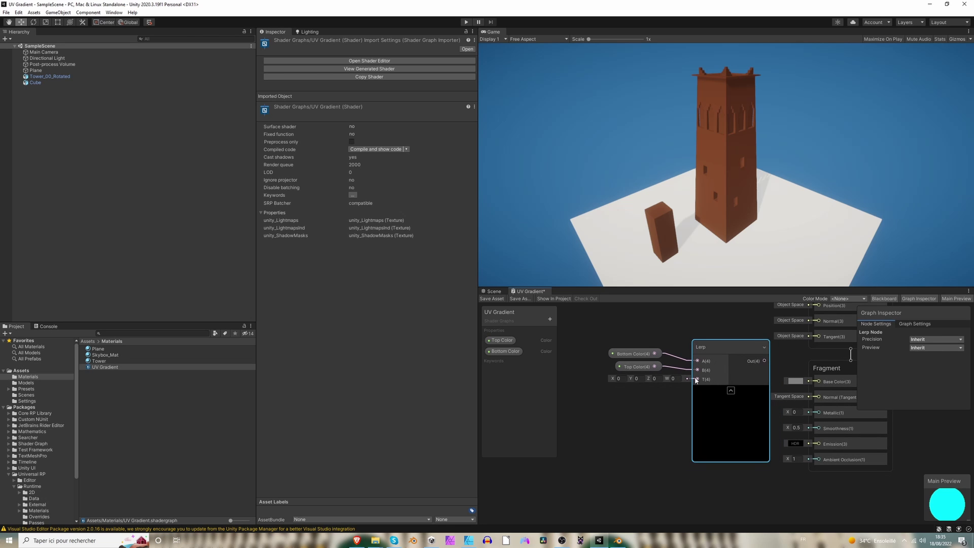
# Step: Add a UV node using channel UV0 below the color nodes, with room beside it for another node
pyautogui.rightClick(607, 409)
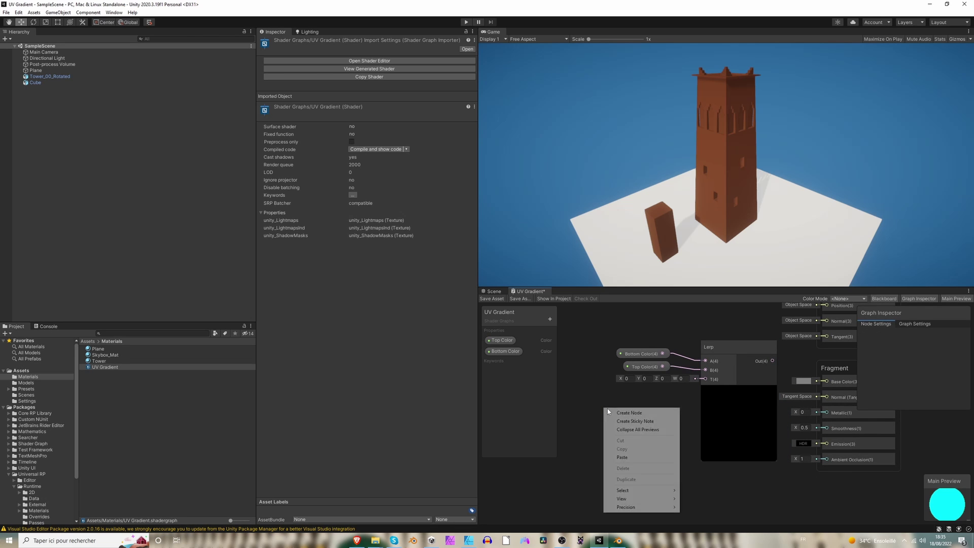
pyautogui.click(629, 413)
pyautogui.write('uv')
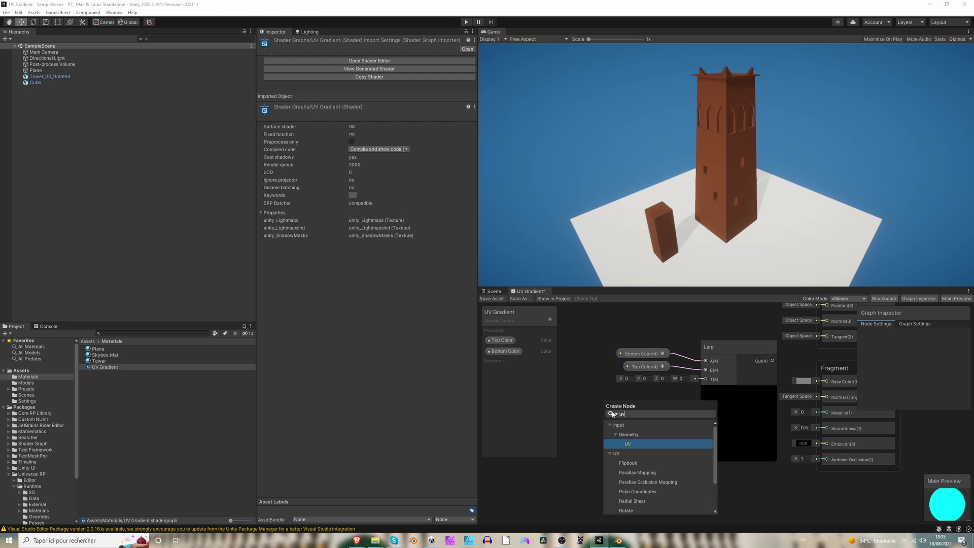
pyautogui.press('Return')
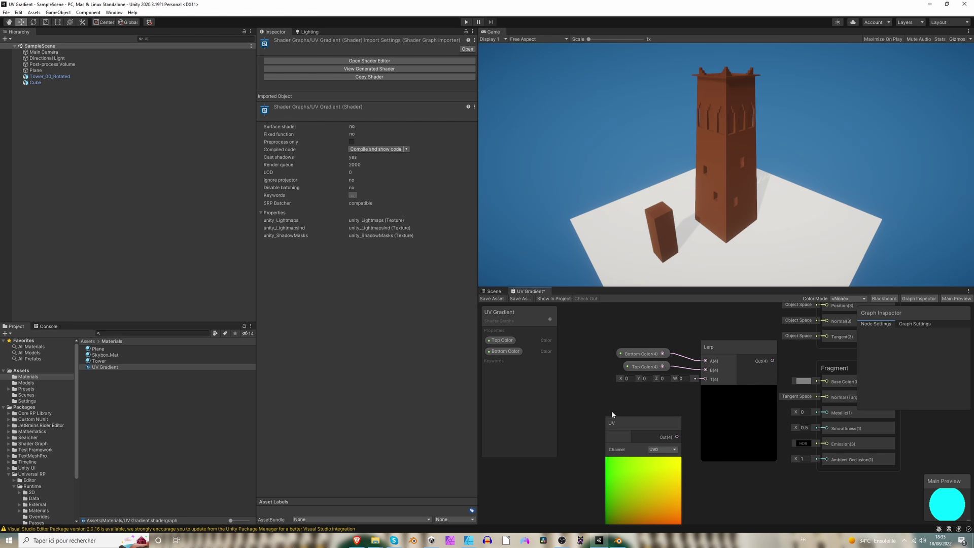
pyautogui.moveTo(612, 411); pyautogui.dragTo(650, 379, button='middle')
pyautogui.moveTo(665, 391); pyautogui.dragTo(598, 389)
pyautogui.moveTo(620, 382); pyautogui.dragTo(646, 362, button='middle')
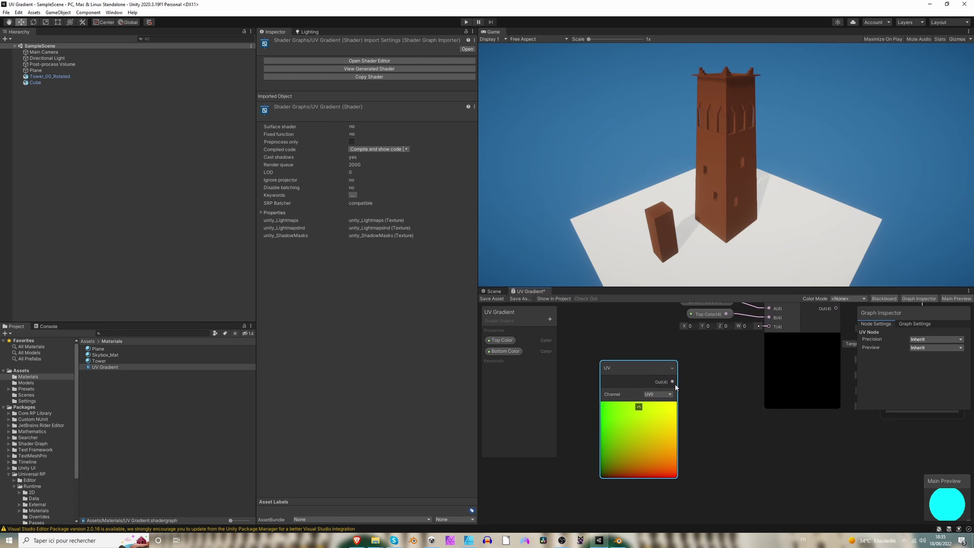
# Step: Add a Split node fed by the UV node's output and arrange both nodes side by side
pyautogui.press('space')
pyautogui.write('spl')
pyautogui.press('Return')
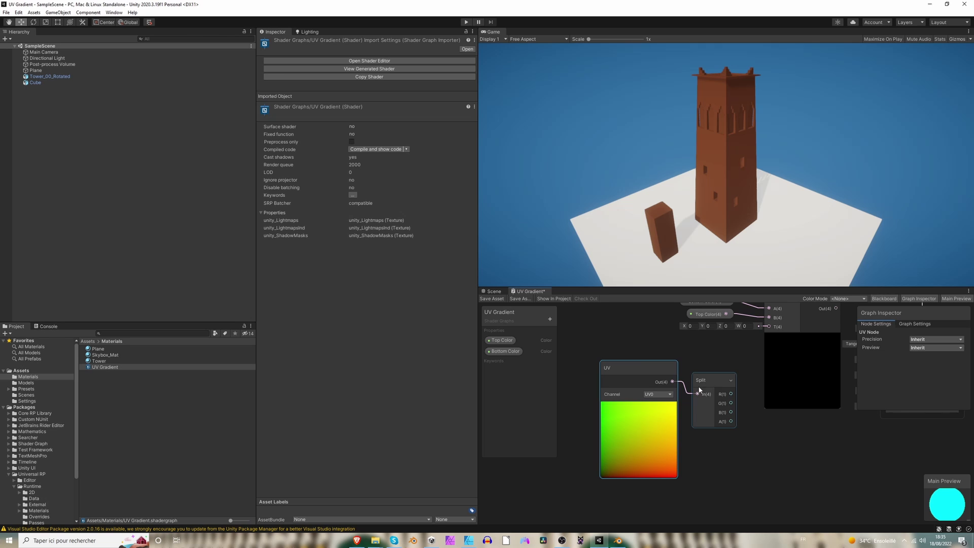
pyautogui.moveTo(640, 363); pyautogui.dragTo(588, 373)
pyautogui.moveTo(699, 380); pyautogui.dragTo(647, 376)
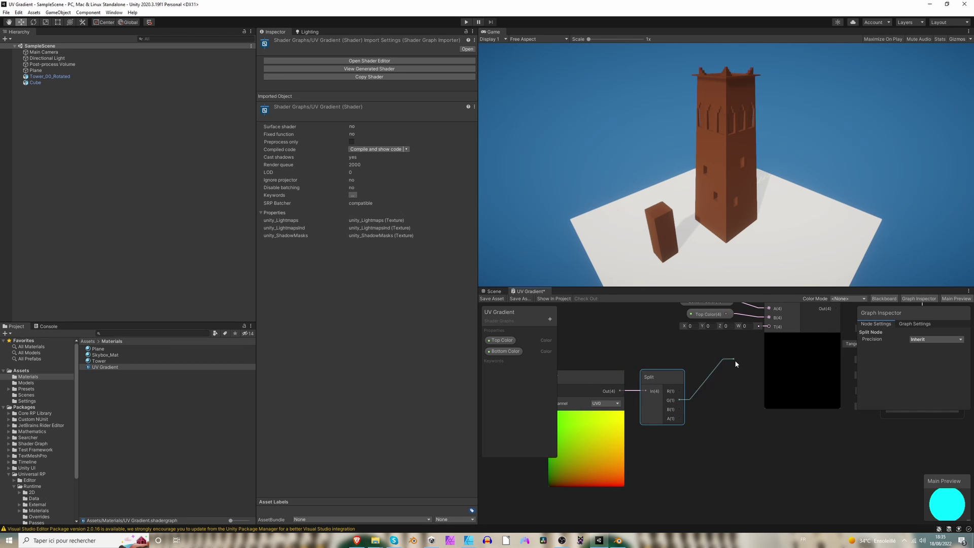
# Step: Connect Split's G output to Lerp's T input and Lerp's output to the Fragment Base Color, and save the graph
pyautogui.moveTo(736, 361); pyautogui.dragTo(769, 357)
pyautogui.moveTo(756, 391); pyautogui.dragTo(675, 389, button='middle')
pyautogui.moveTo(614, 318); pyautogui.dragTo(810, 393)
pyautogui.click(699, 377)
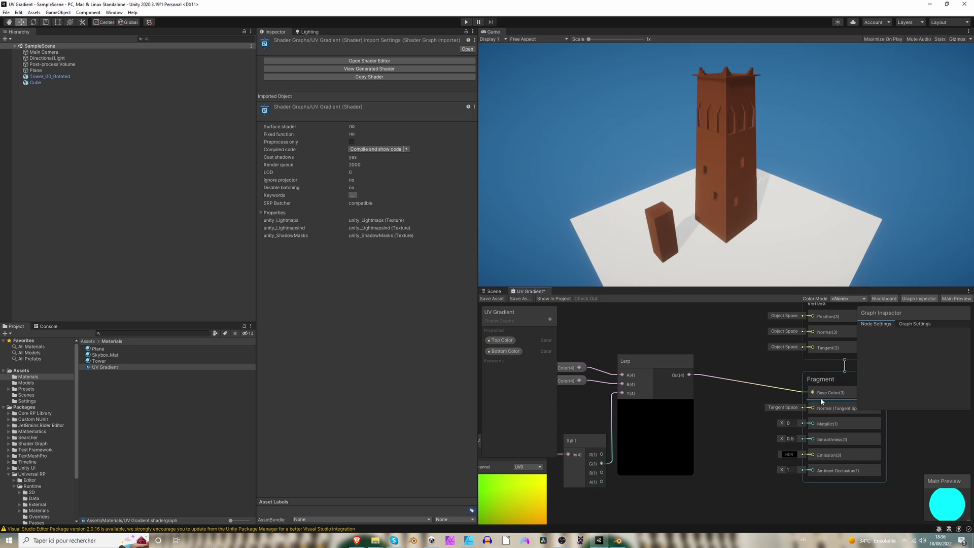
pyautogui.click(492, 299)
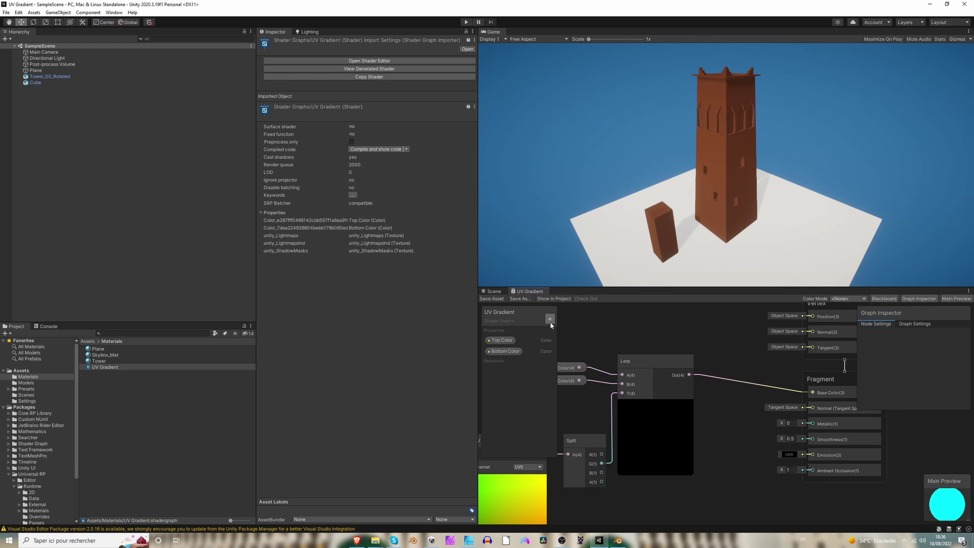
# Step: Apply the UV Gradient shader to the Tower material and set its Top Color to white (FFFFFF)
pyautogui.moveTo(100, 369); pyautogui.dragTo(112, 365)
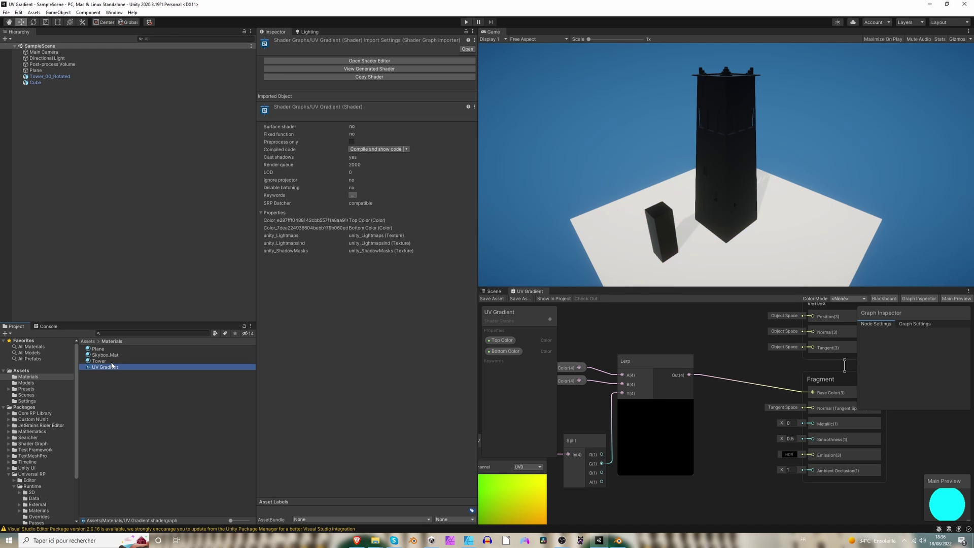
pyautogui.click(112, 361)
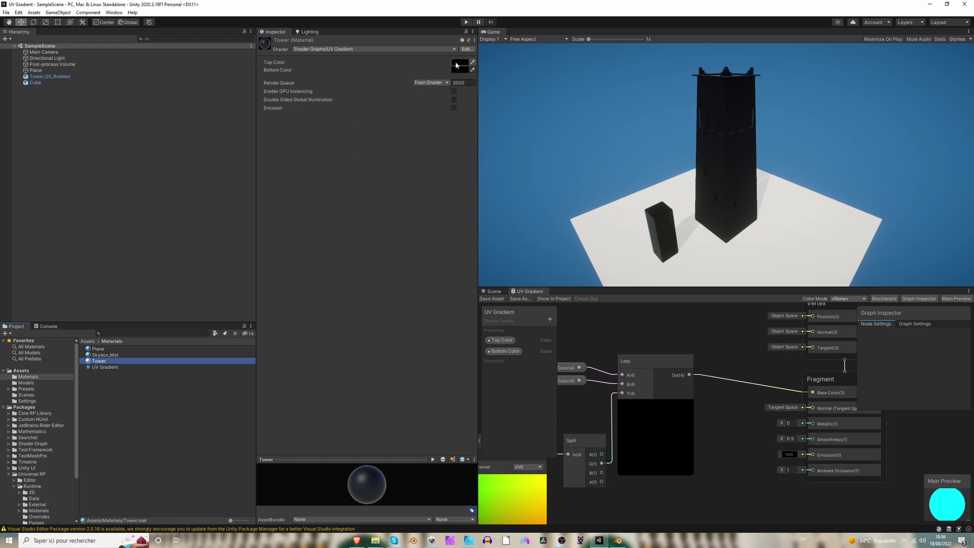
pyautogui.click(459, 62)
pyautogui.moveTo(489, 135); pyautogui.dragTo(475, 100)
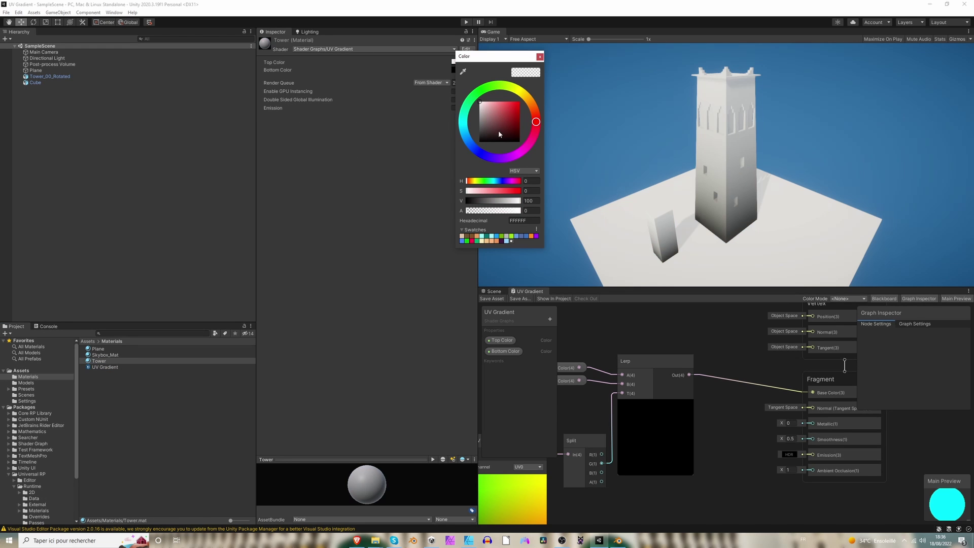
# Step: Swap the Lerp inputs so Top Color feeds A and Bottom Color feeds B, and save the graph
pyautogui.moveTo(600, 331); pyautogui.dragTo(625, 324, button='middle')
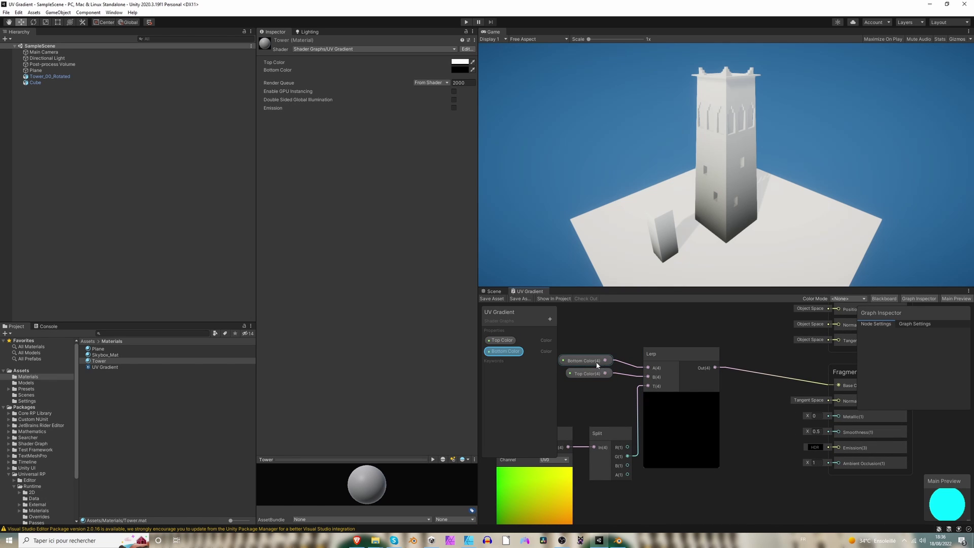
pyautogui.moveTo(608, 361); pyautogui.dragTo(647, 376)
pyautogui.click(495, 298)
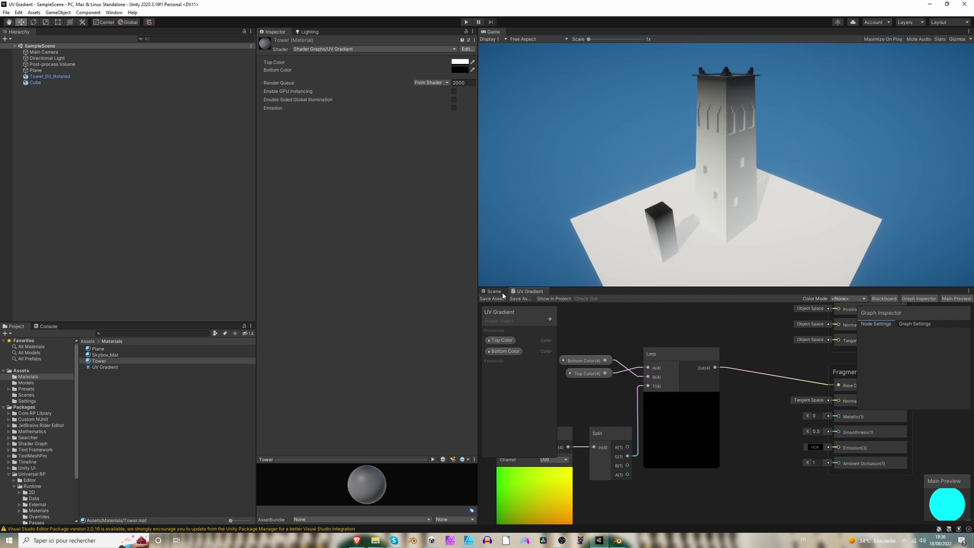
# Step: Undo the swap of the Lerp node's color inputs and save the graph
pyautogui.hotkey('ctrl', 'z')
pyautogui.hotkey('ctrl', 'z')
pyautogui.hotkey('ctrl', 'z')
pyautogui.hotkey('ctrl', 'z')
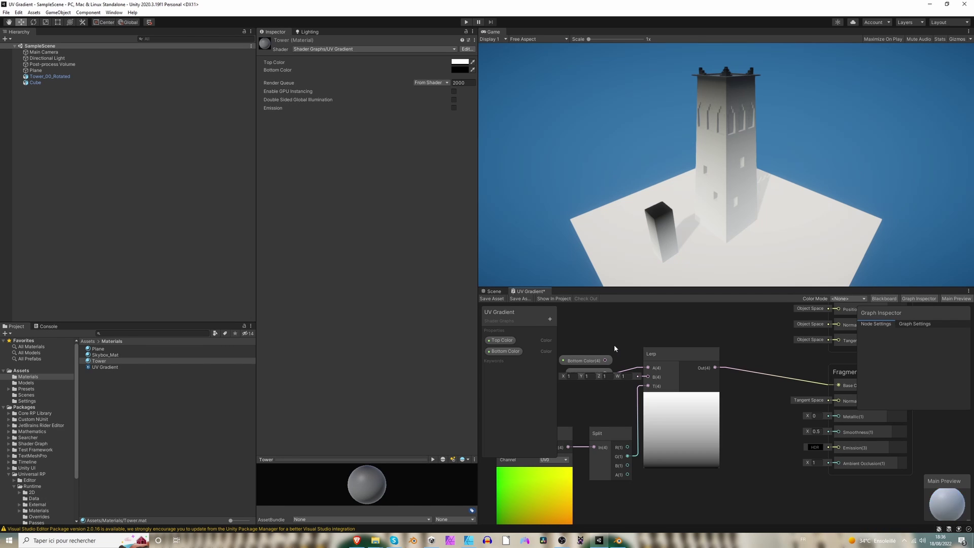
pyautogui.click(492, 299)
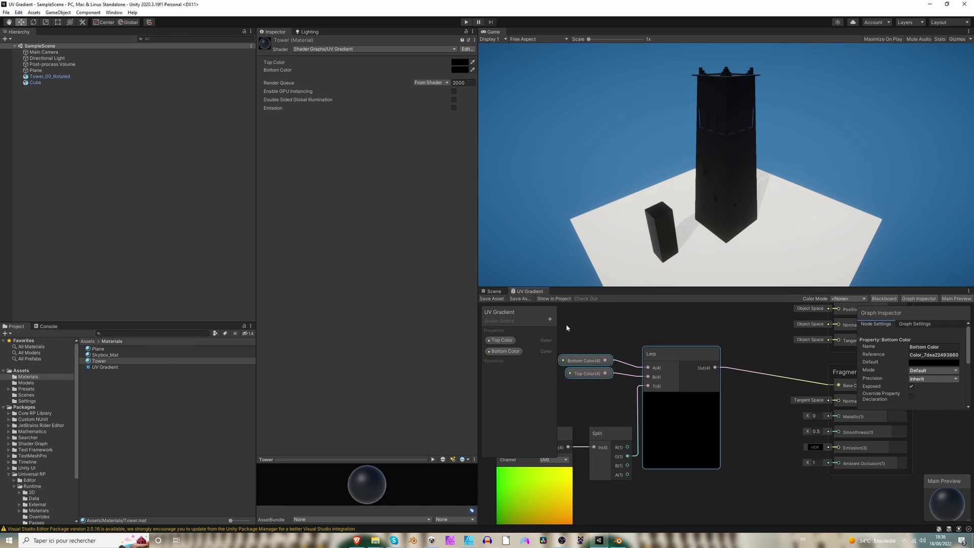
# Step: Set the Tower material's Top Color to red and its Bottom Color to golden orange
pyautogui.click(459, 62)
pyautogui.moveTo(510, 112); pyautogui.dragTo(476, 68)
pyautogui.click(457, 70)
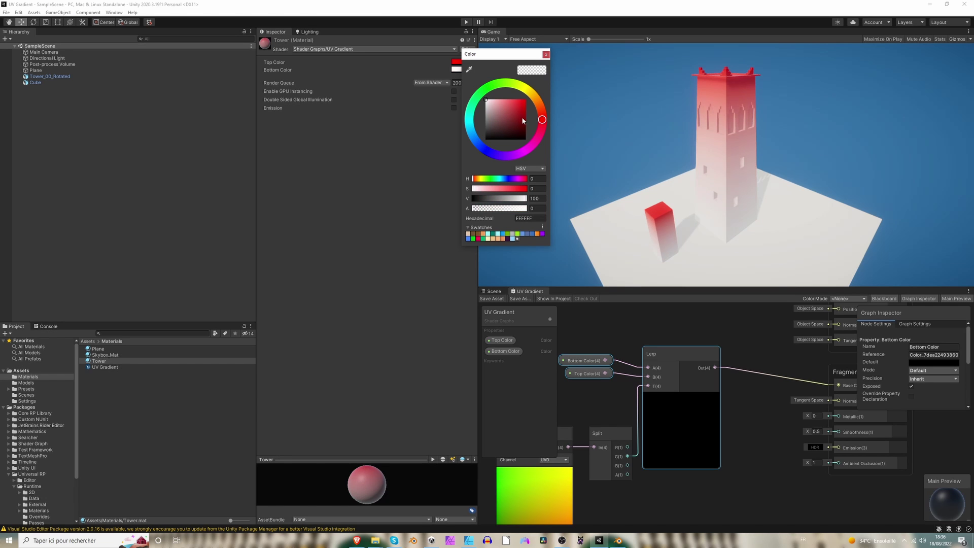
pyautogui.moveTo(521, 118); pyautogui.dragTo(513, 115)
pyautogui.click(536, 98)
pyautogui.click(434, 169)
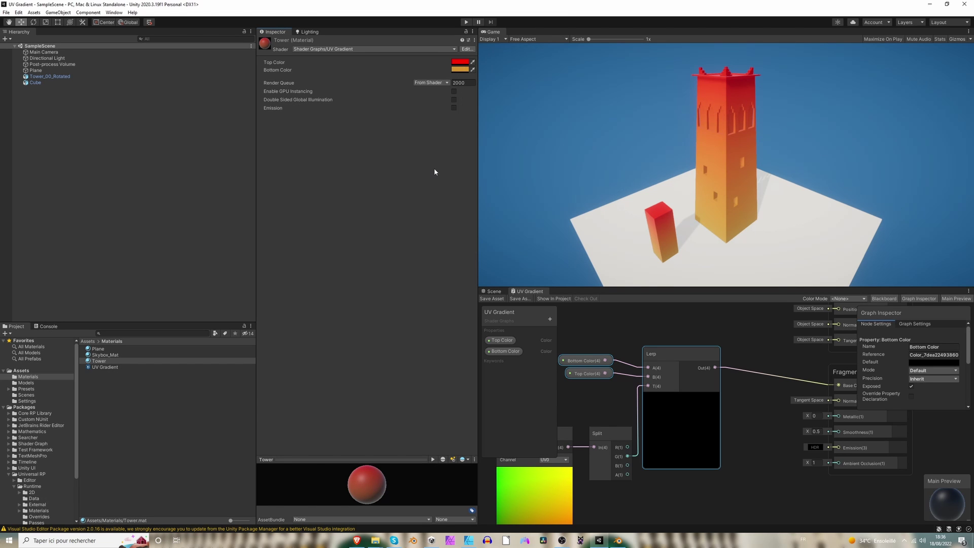